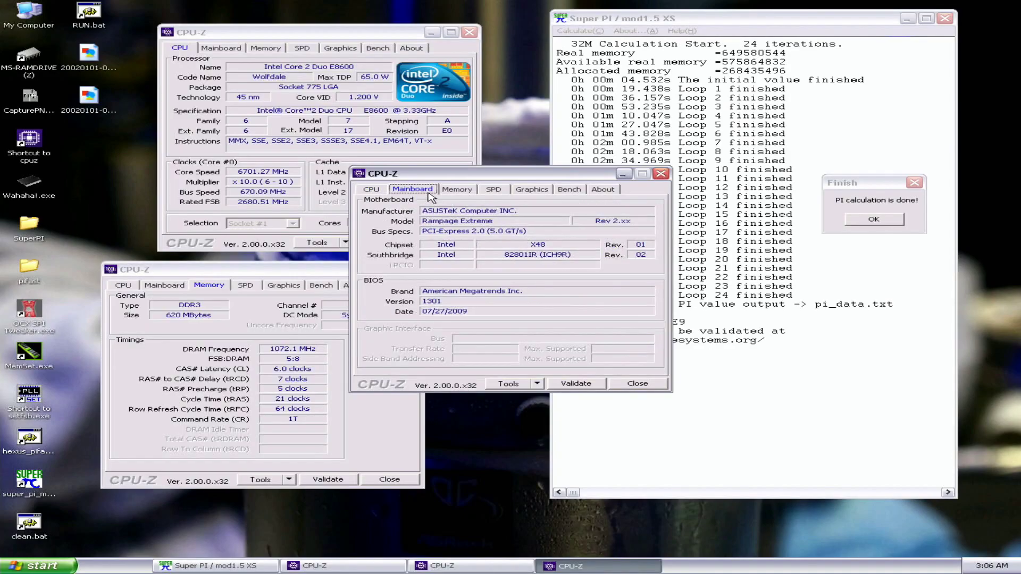
Step: Move the Mainboard CPU-Z window off the Super PI 32M result and take two CapturePNG2 screenshots
{"action": "left_click_drag", "start_coordinate": [568, 369], "coordinate": [554, 363]}
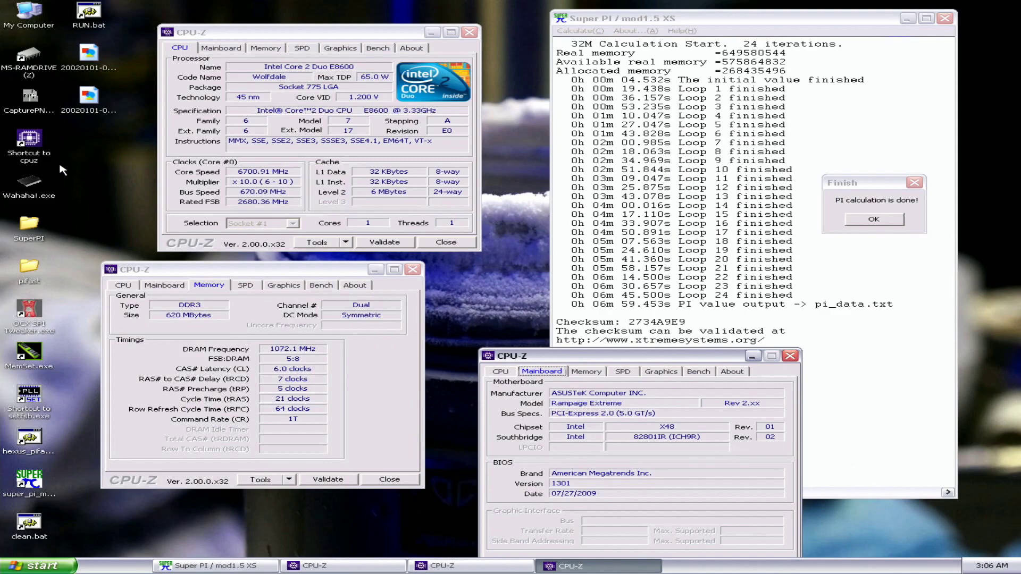
{"action": "left_click", "coordinate": [34, 99]}
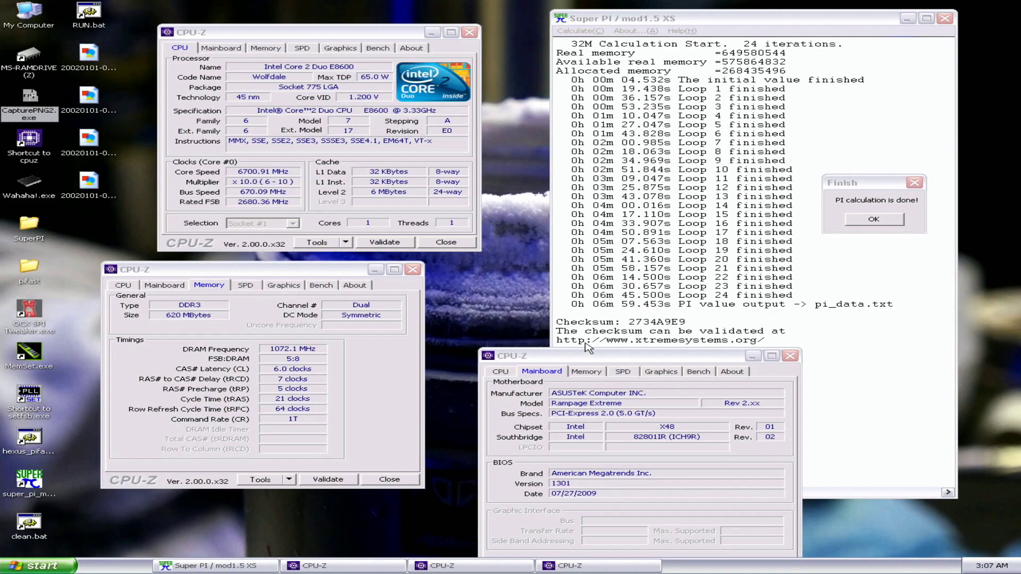
{"action": "left_click_drag", "start_coordinate": [579, 359], "coordinate": [574, 364]}
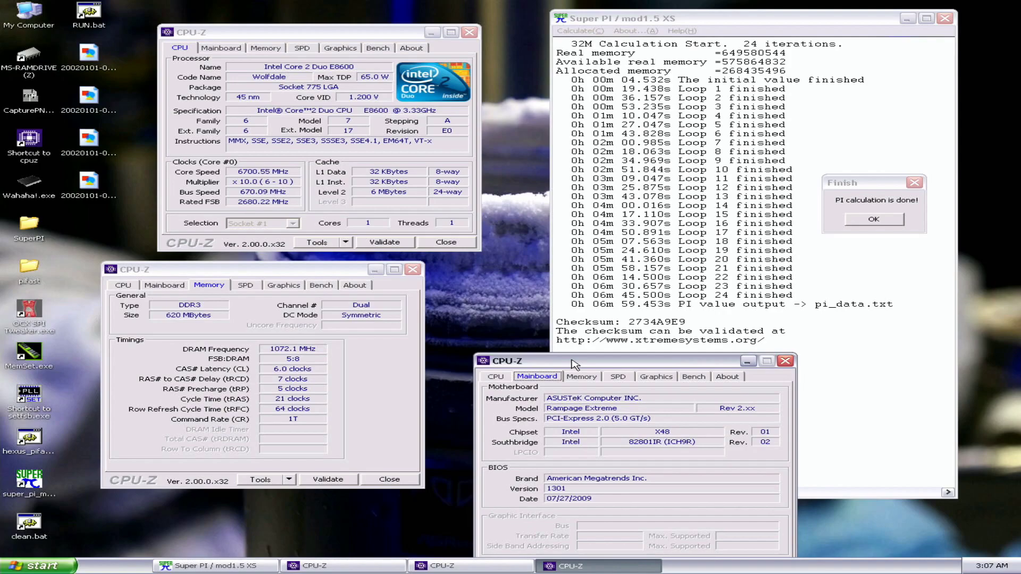
{"action": "left_click", "coordinate": [31, 100]}
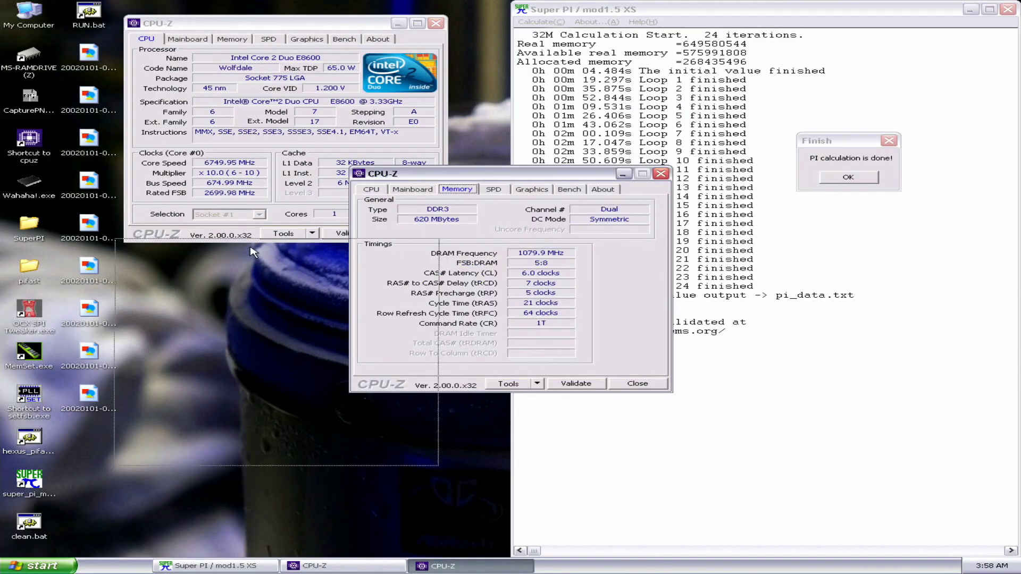
Step: Open another CPU-Z window on the Mainboard tab, place it below Super PI, and screenshot
{"action": "double_click", "coordinate": [30, 150]}
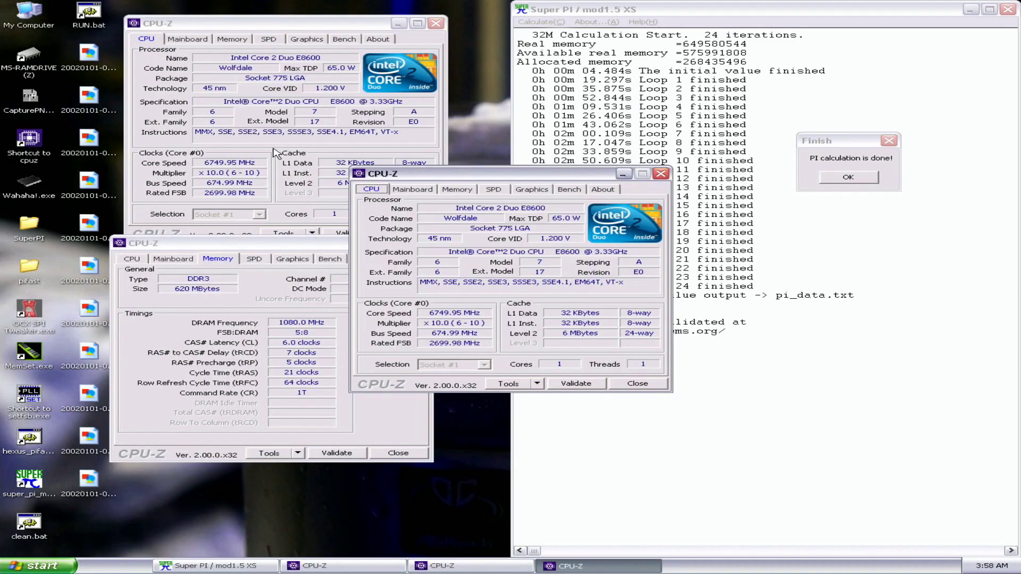
{"action": "left_click", "coordinate": [434, 191]}
{"action": "left_click_drag", "start_coordinate": [438, 178], "coordinate": [574, 356]}
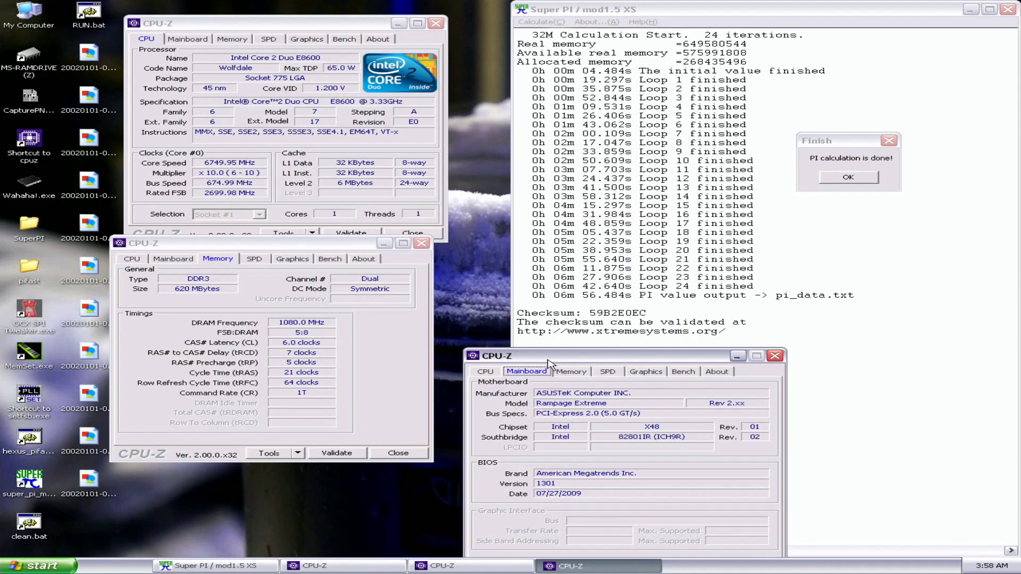
{"action": "double_click", "coordinate": [35, 113]}
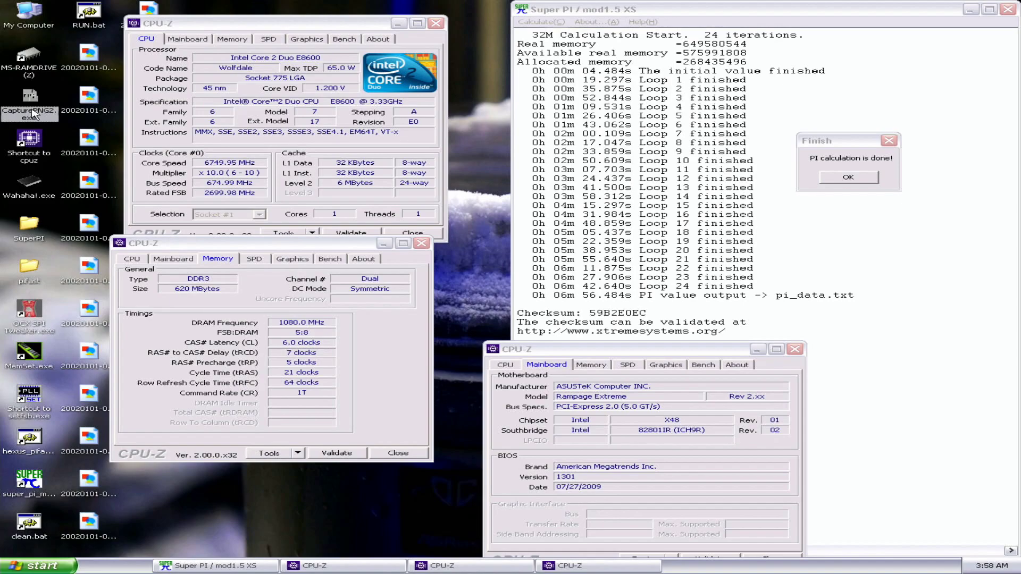
Step: Align the CPU, memory and mainboard CPU-Z windows in a tidy column, ready for another capture
{"action": "left_click_drag", "start_coordinate": [337, 28], "coordinate": [427, 13]}
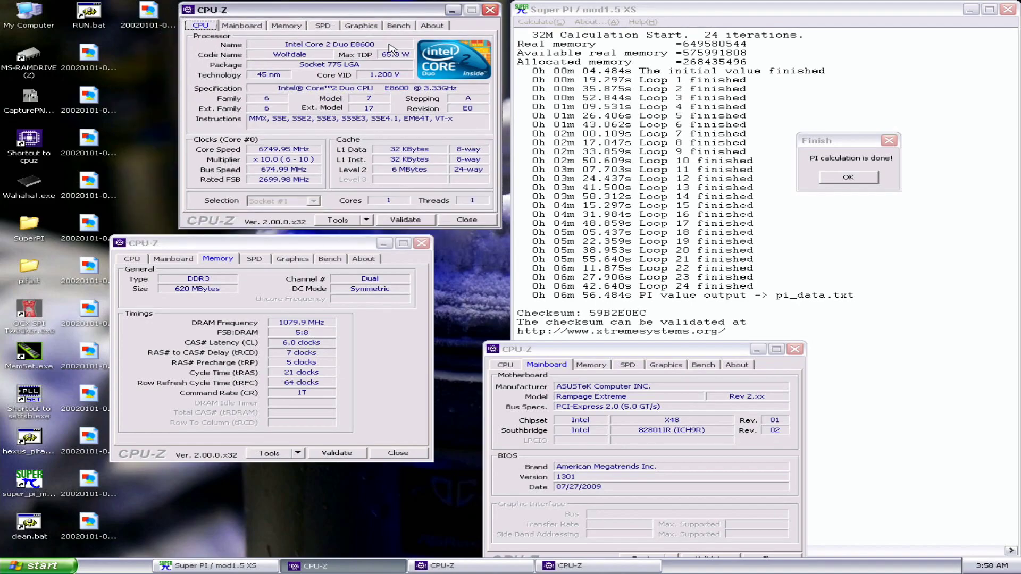
{"action": "left_click_drag", "start_coordinate": [339, 252], "coordinate": [382, 246]}
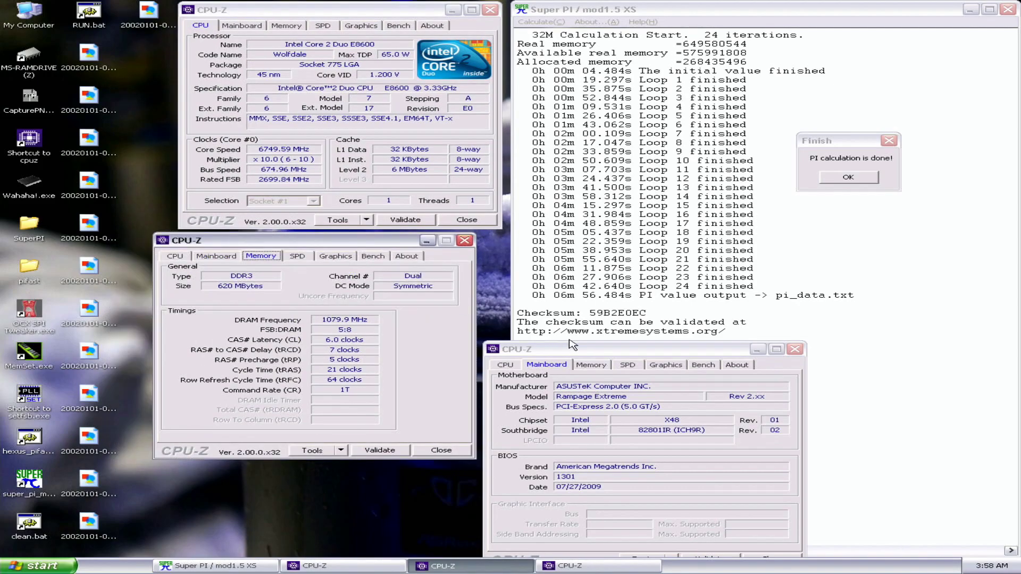
{"action": "left_click_drag", "start_coordinate": [573, 346], "coordinate": [605, 349]}
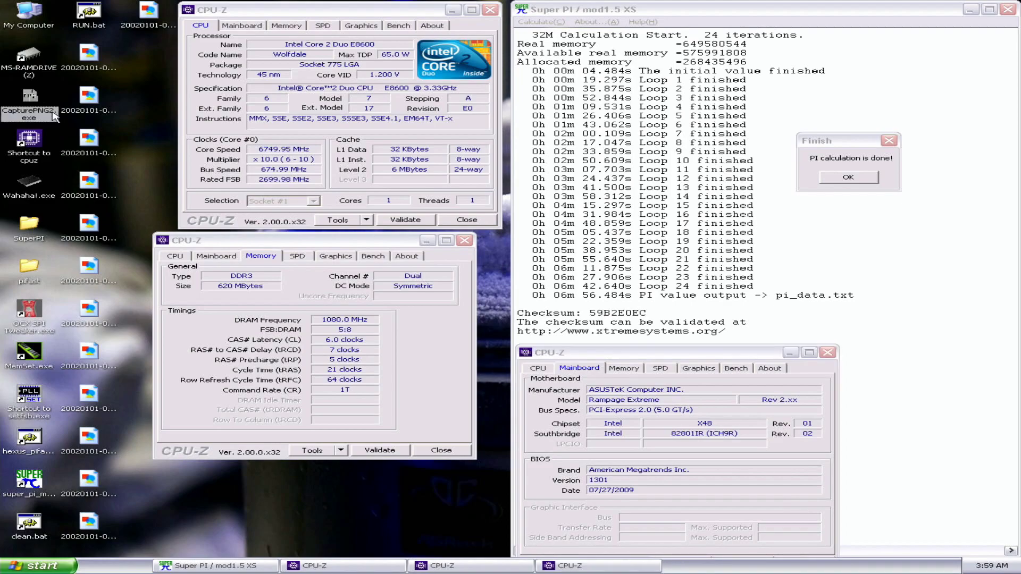
{"action": "mouse_move", "coordinate": [367, 11]}
{"action": "left_mouse_down"}
{"action": "mouse_move", "coordinate": [379, 9]}
{"action": "mouse_move", "coordinate": [370, 10]}
{"action": "left_mouse_up"}
{"action": "left_click_drag", "start_coordinate": [250, 243], "coordinate": [277, 242]}
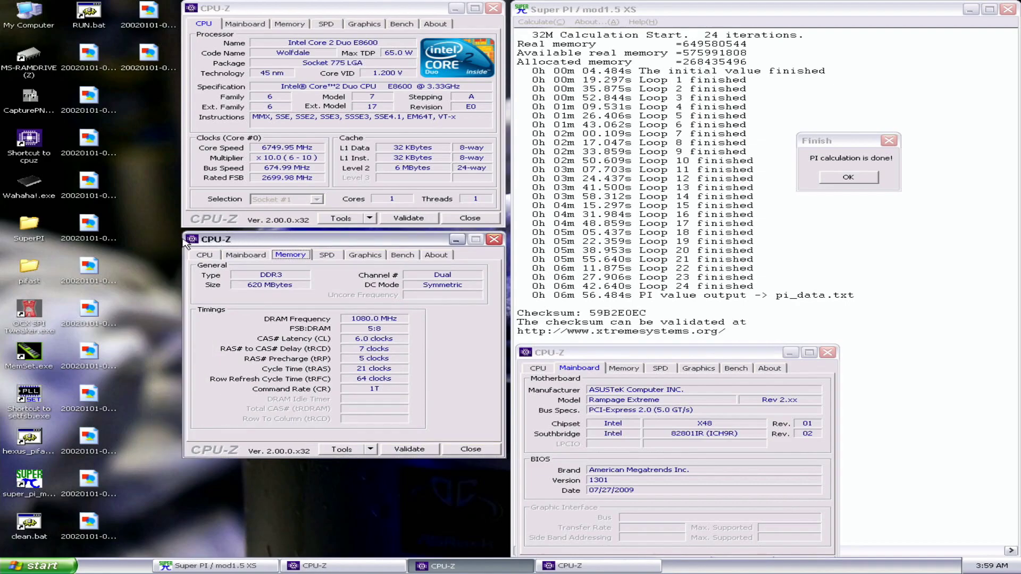
{"action": "left_click", "coordinate": [30, 97]}
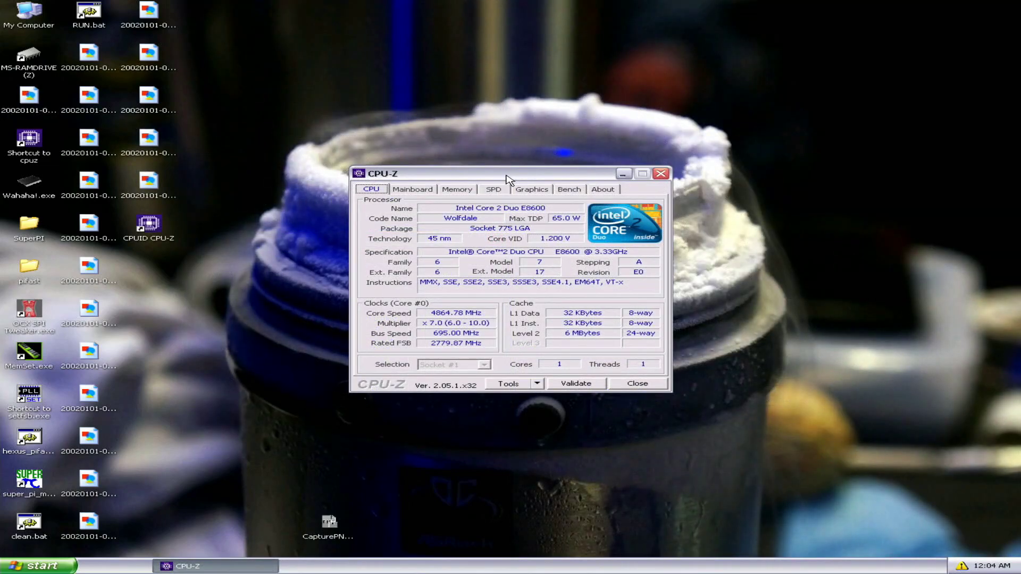
Step: Launch SetFSB and position it and the CPU-Z window clear of each other
{"action": "left_click_drag", "start_coordinate": [510, 174], "coordinate": [772, 53]}
{"action": "double_click", "coordinate": [38, 413]}
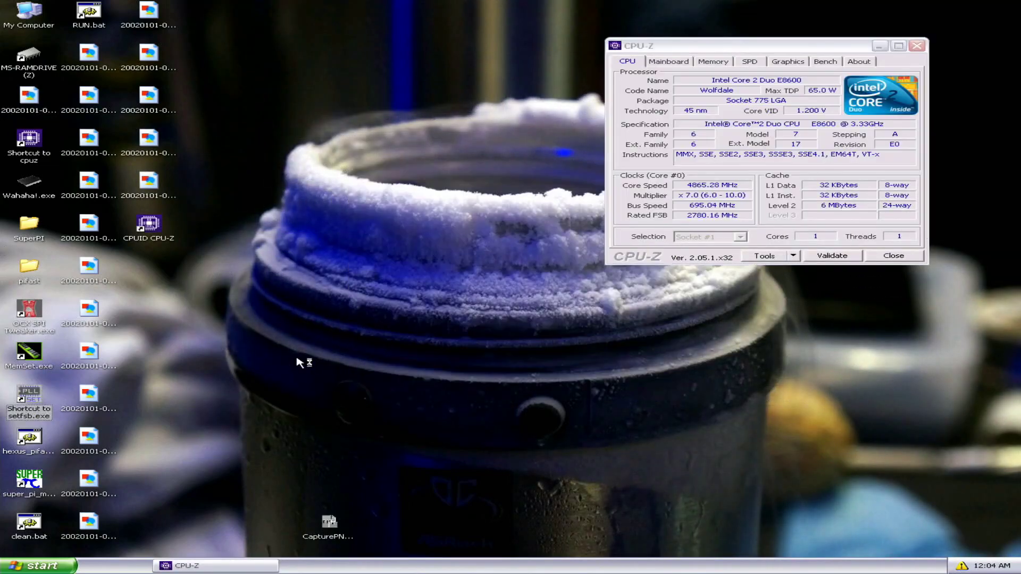
{"action": "left_click_drag", "start_coordinate": [346, 230], "coordinate": [384, 28]}
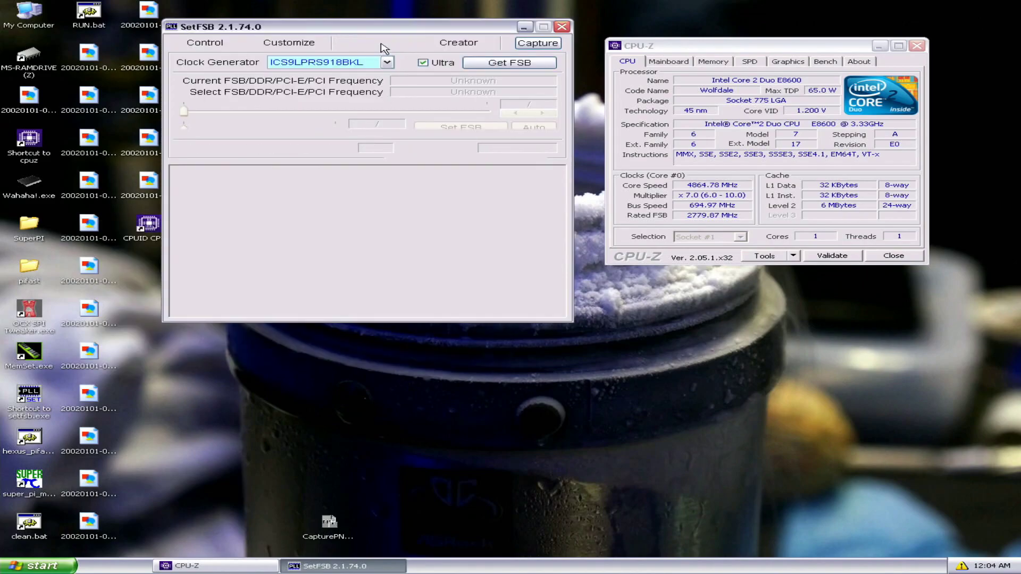
Step: Set PLL register 01 to 10011011 (9B) in the Diagnosis view and apply it
{"action": "left_click", "coordinate": [374, 43]}
{"action": "left_click", "coordinate": [234, 192]}
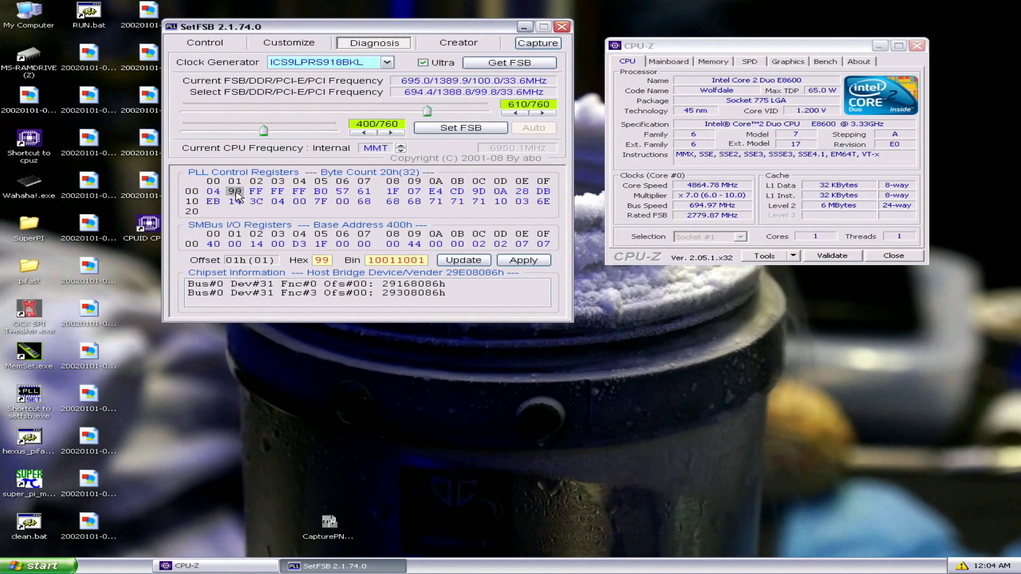
{"action": "left_click", "coordinate": [418, 260]}
{"action": "key", "text": "BackSpace"}
{"action": "type", "text": "1"}
{"action": "left_click", "coordinate": [463, 260]}
{"action": "left_click", "coordinate": [524, 260]}
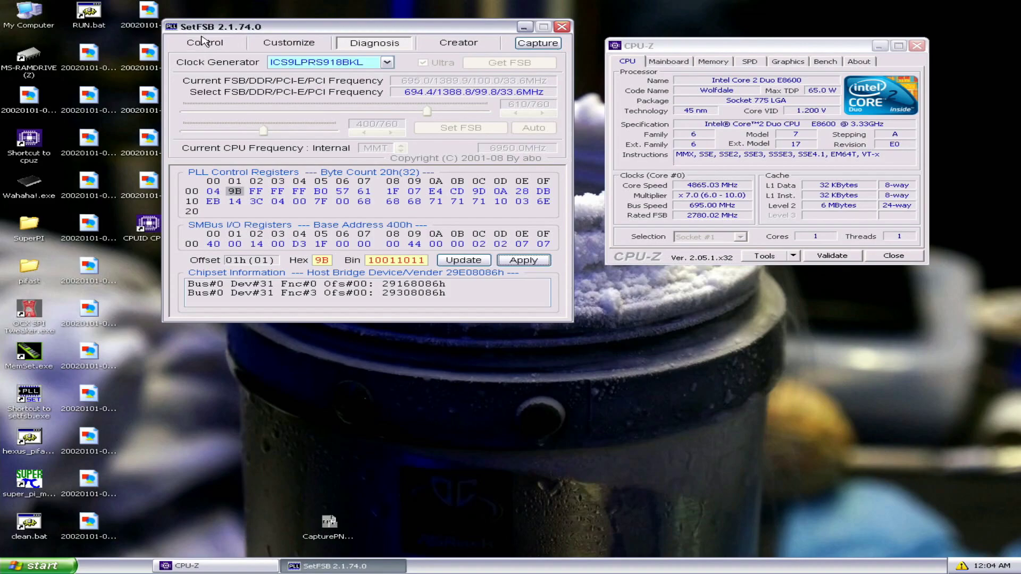
Step: Raise the FSB slider four steps to 617 and apply, bringing the bus to 700.0 MHz
{"action": "left_click", "coordinate": [204, 42]}
{"action": "left_click", "coordinate": [551, 113]}
{"action": "left_click", "coordinate": [552, 113]}
{"action": "left_click", "coordinate": [552, 113]}
{"action": "left_click", "coordinate": [552, 113]}
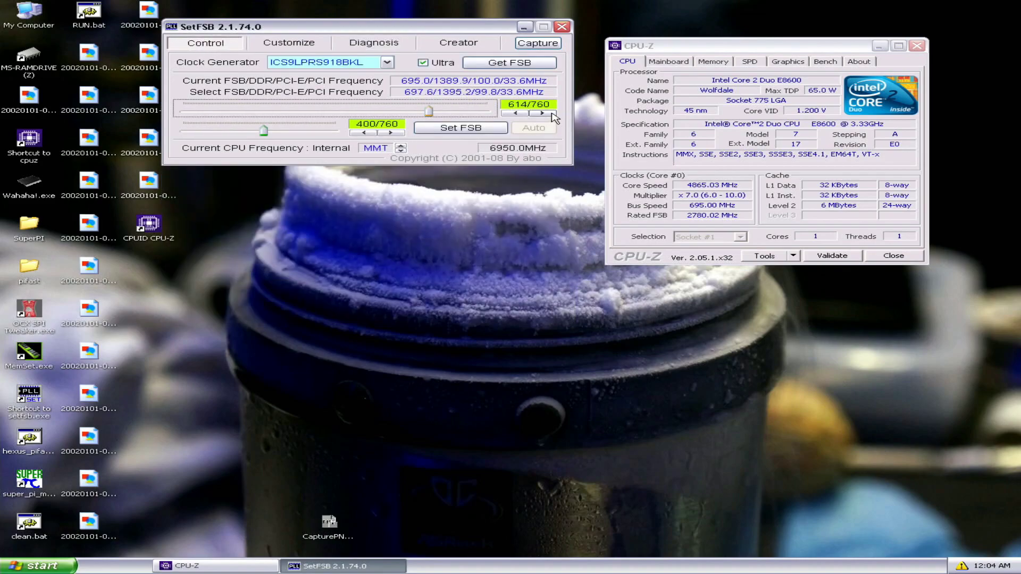
{"action": "left_click", "coordinate": [552, 113]}
{"action": "left_click", "coordinate": [552, 113]}
{"action": "left_click", "coordinate": [552, 113]}
{"action": "left_click", "coordinate": [506, 128]}
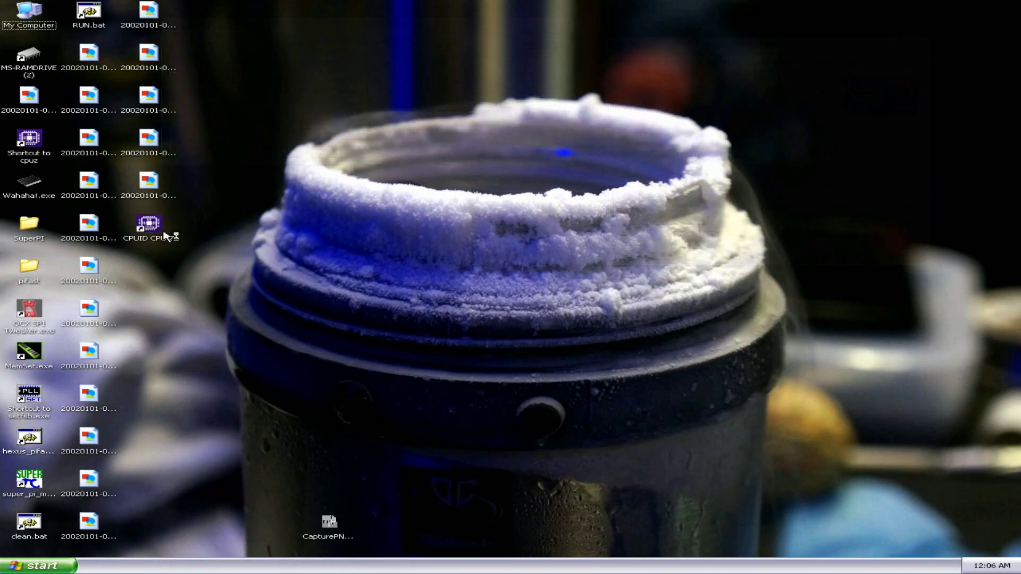
Step: Reopen CPU-Z and check the Memory and CPU tabs: 4229.95 MHz core, 704.99 MHz bus, DRAM 705.0 MHz
{"action": "double_click", "coordinate": [148, 223]}
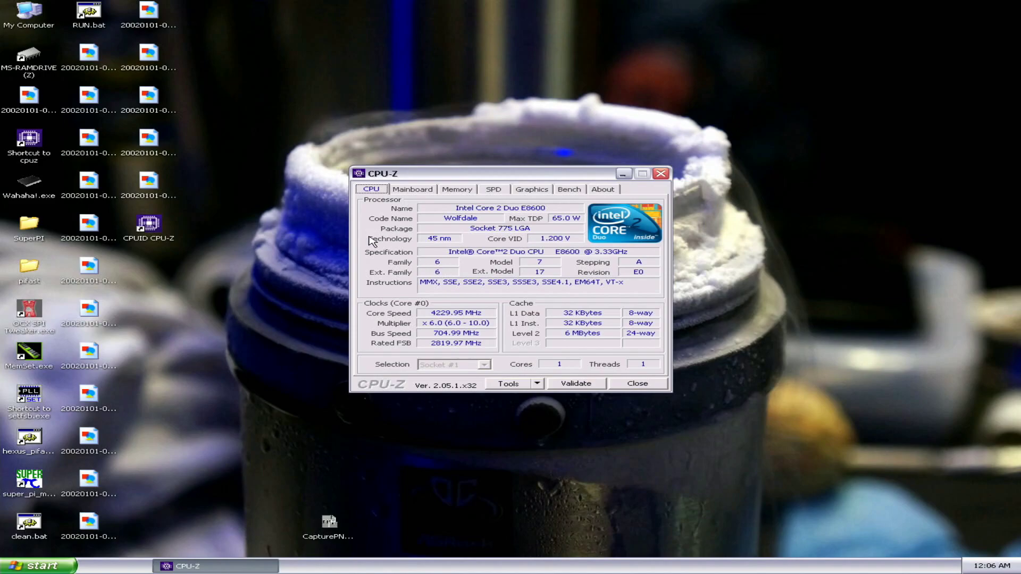
{"action": "left_click", "coordinate": [458, 190]}
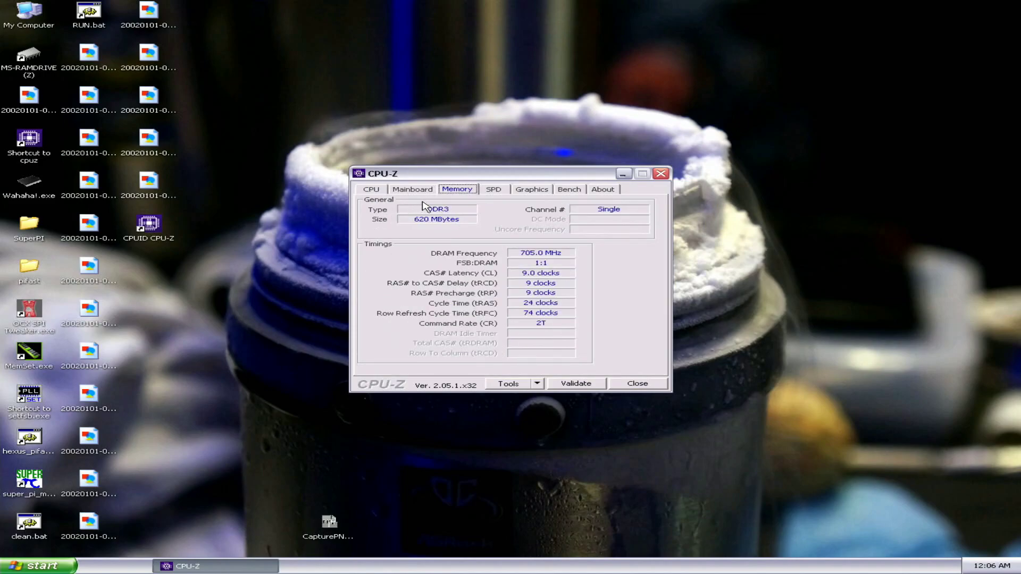
{"action": "left_click", "coordinate": [371, 190]}
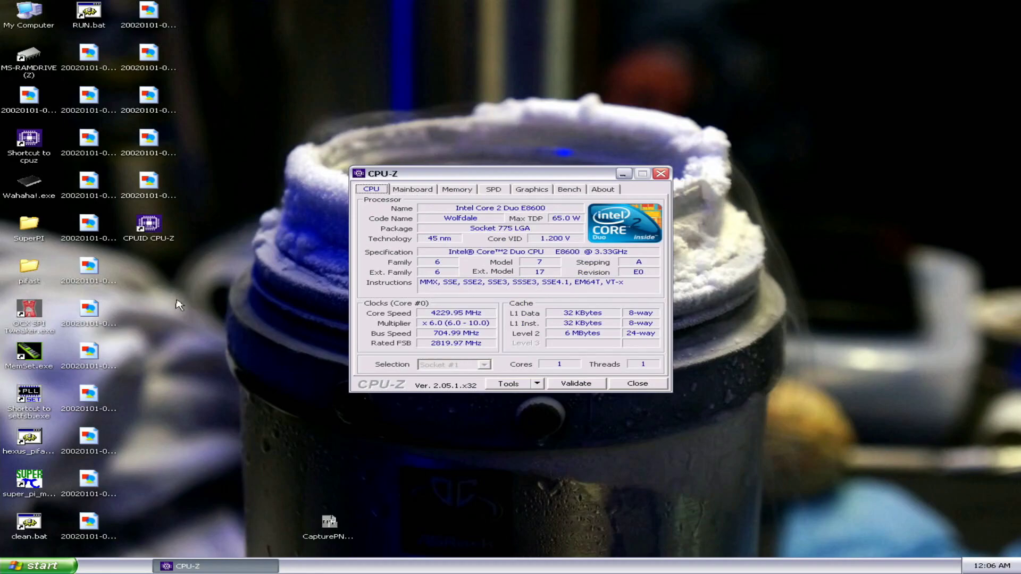
{"action": "left_click", "coordinate": [34, 421]}
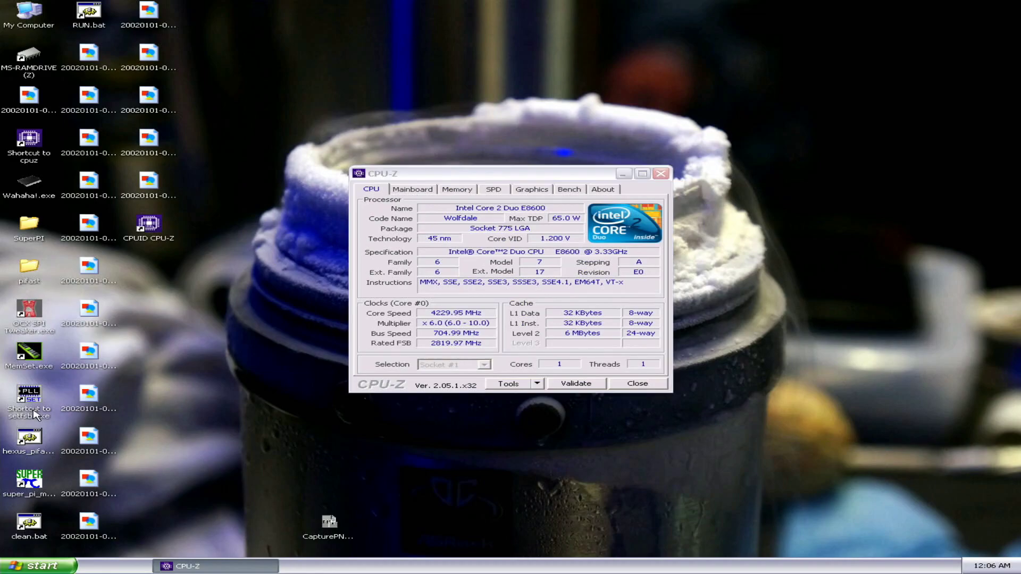